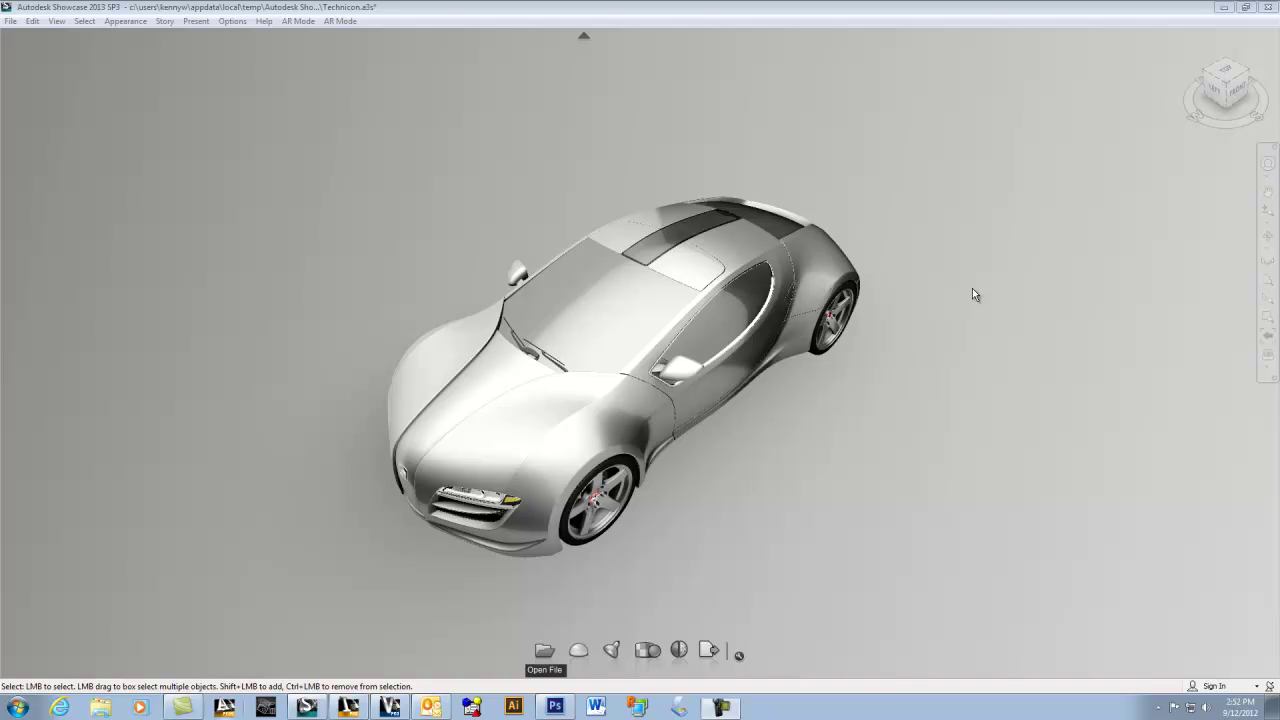
Show the QR-code marker plane under the car and orbit to look down on both
{"action": "left_click", "coordinate": [340, 21]}
{"action": "left_click", "coordinate": [853, 175]}
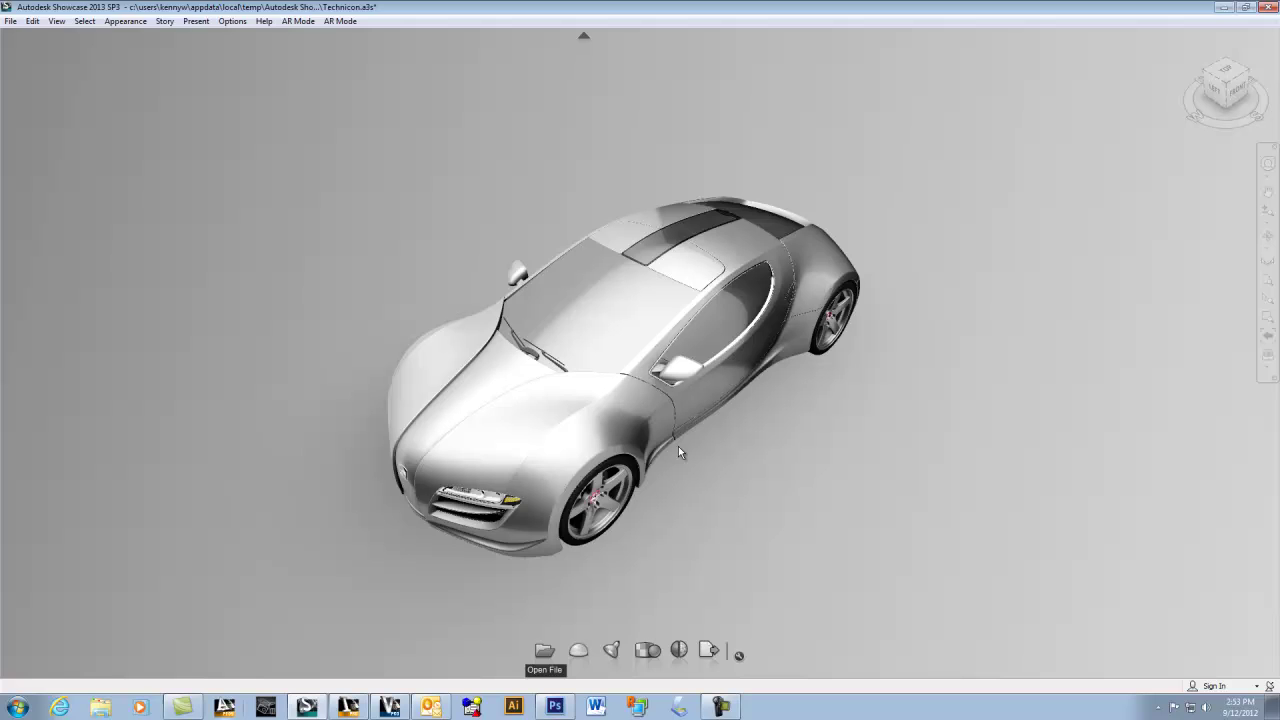
{"action": "key", "text": "o"}
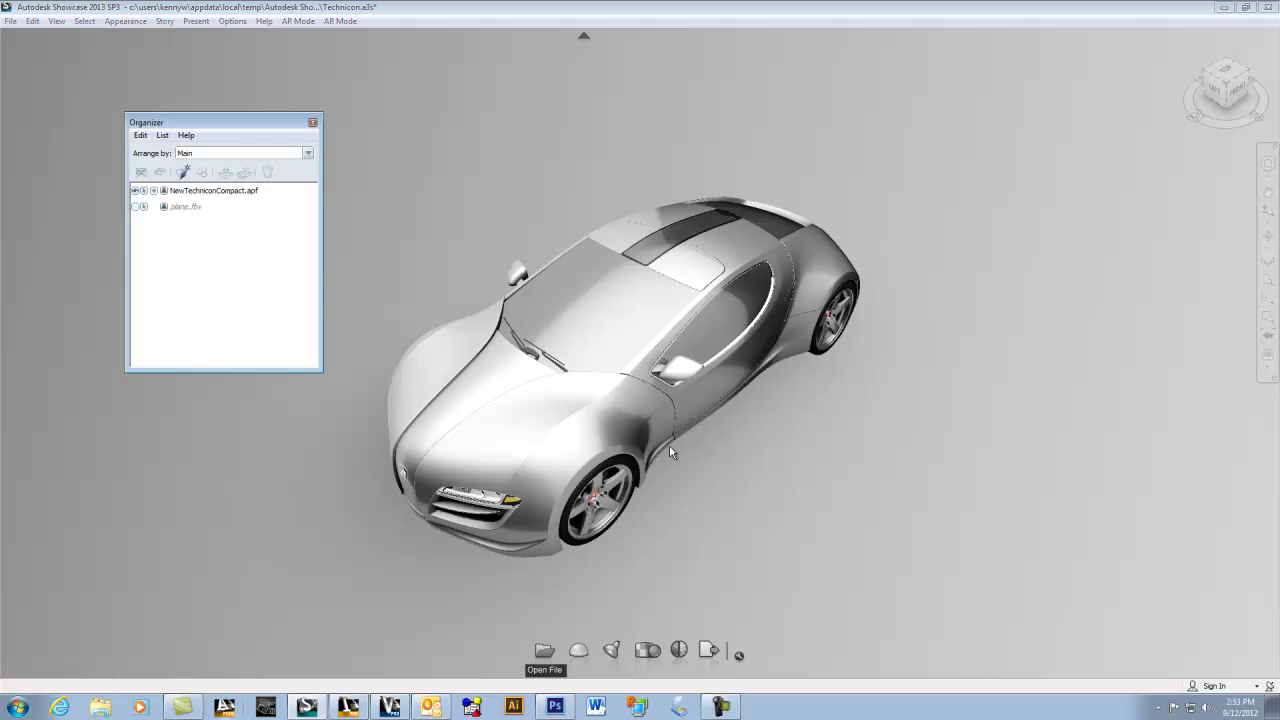
{"action": "left_click", "coordinate": [136, 206]}
{"action": "left_click_drag", "start_coordinate": [945, 495], "coordinate": [575, 460]}
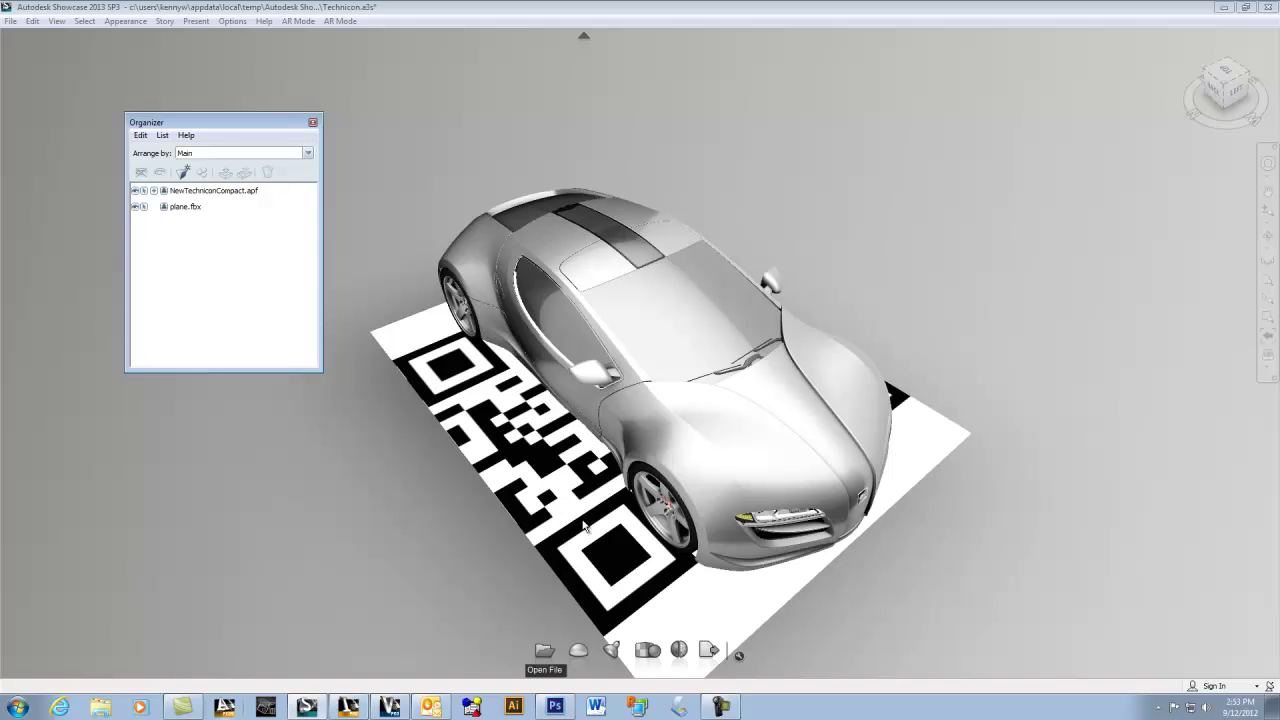
{"action": "left_click_drag", "start_coordinate": [585, 525], "coordinate": [743, 517]}
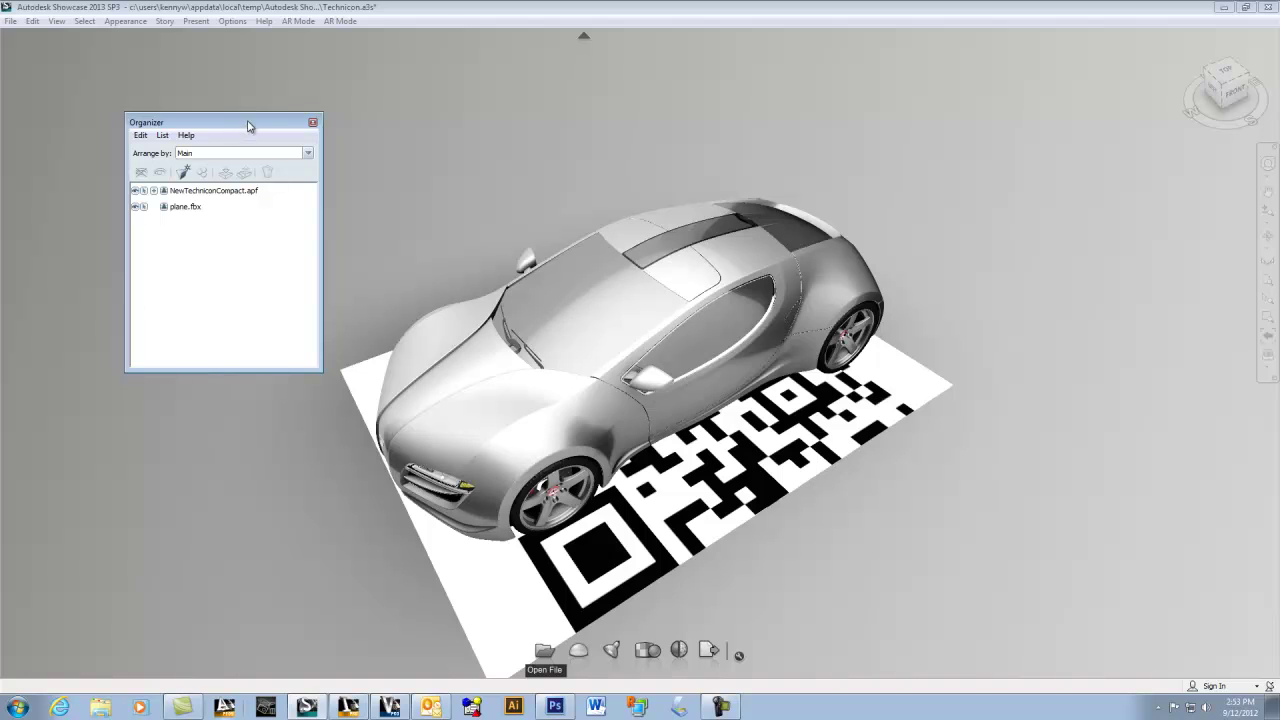
{"action": "left_click", "coordinate": [311, 125]}
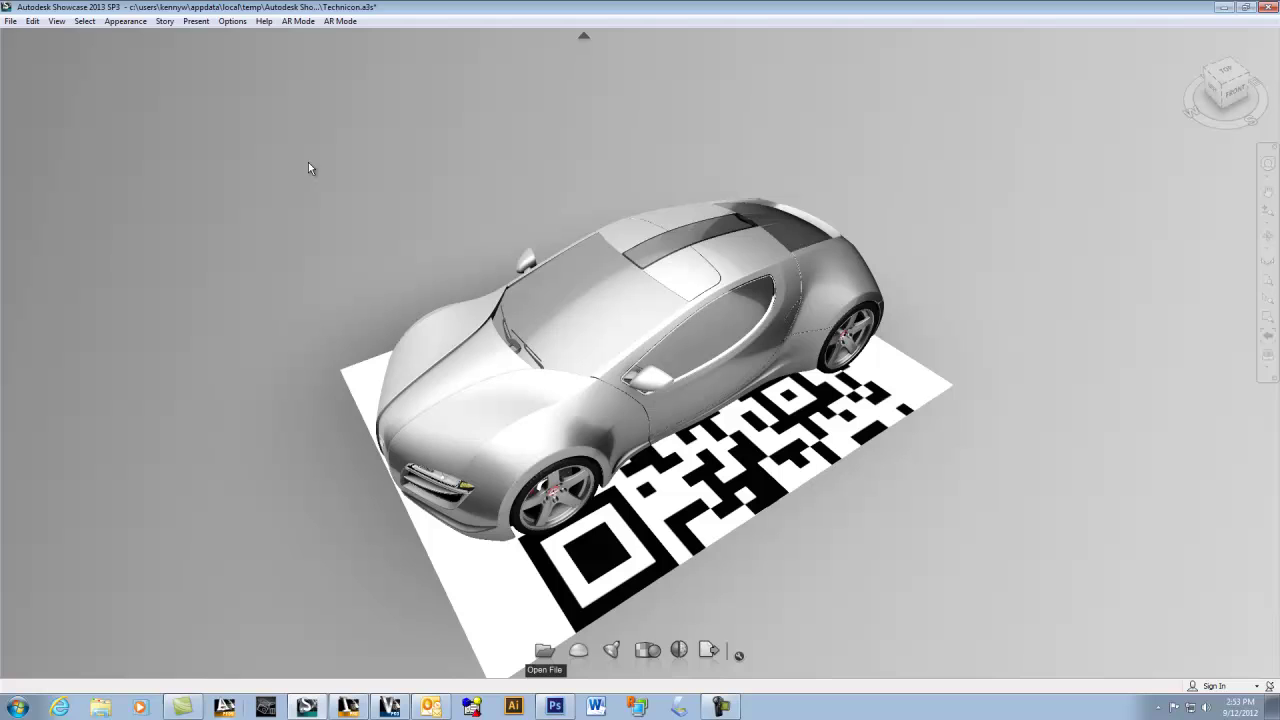
Hide the marker plane again and enable AR mode, confirming the plug-in notice
{"action": "key", "text": "o"}
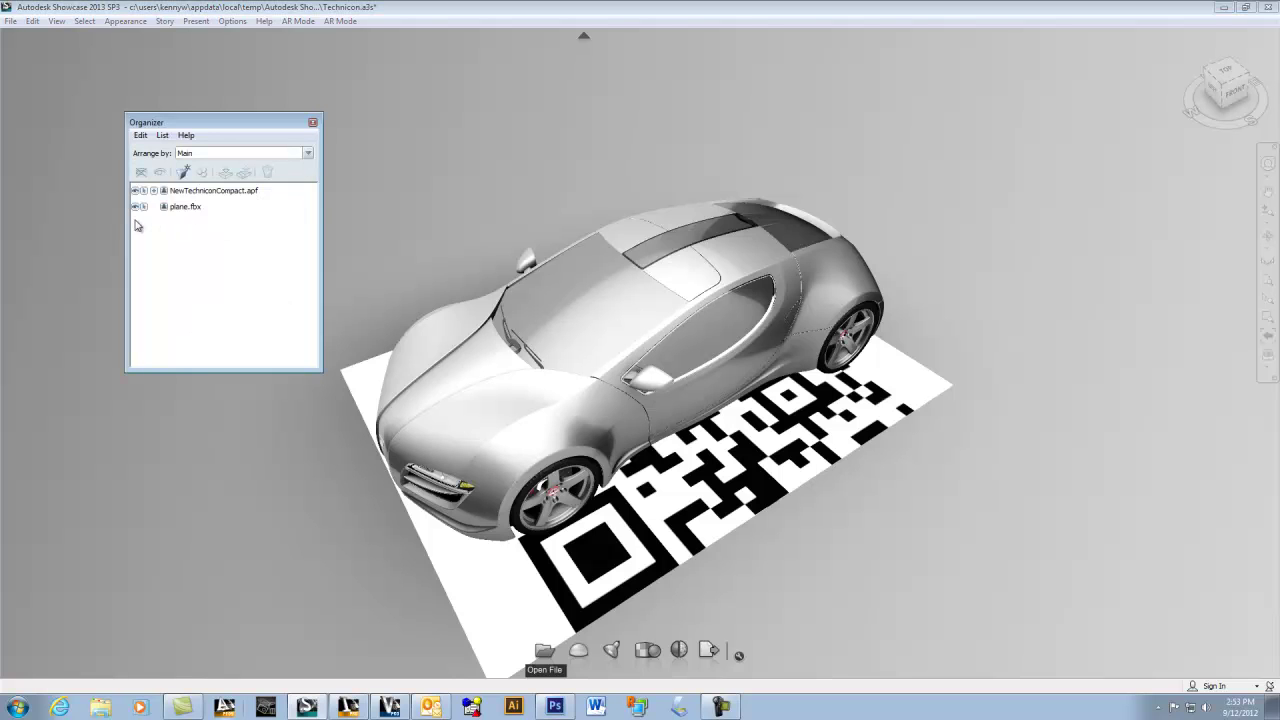
{"action": "left_click", "coordinate": [135, 207]}
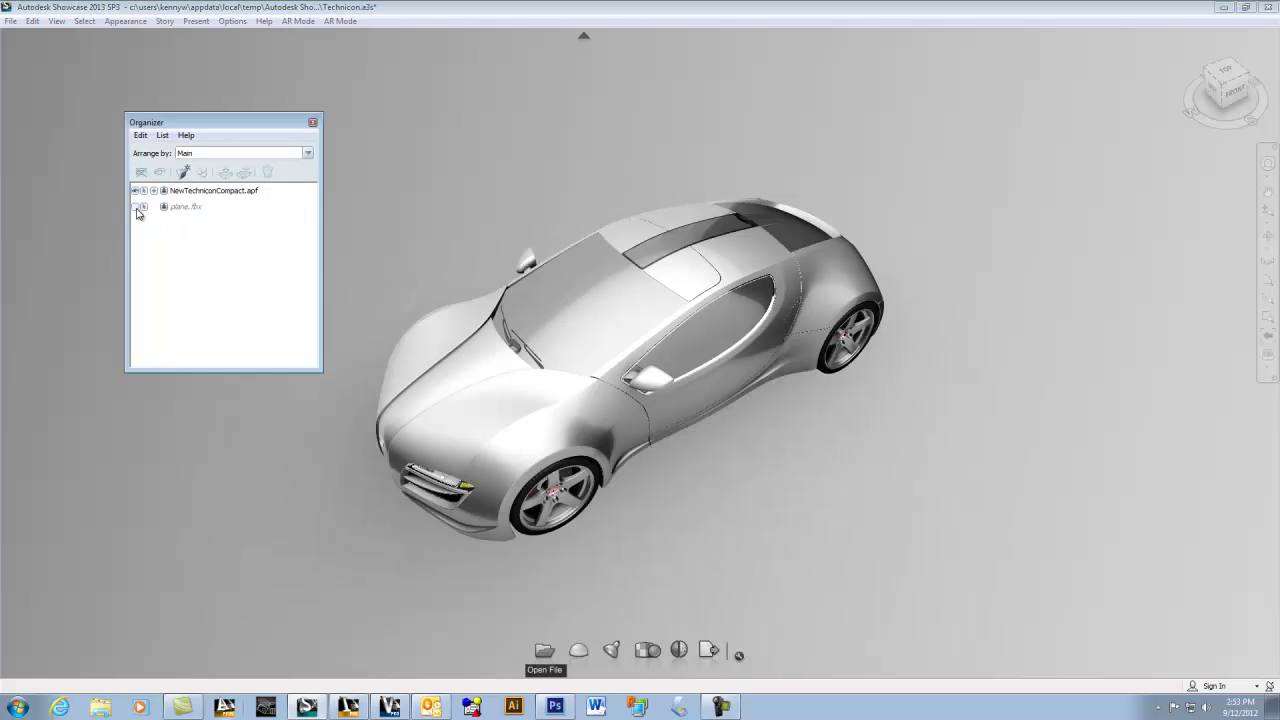
{"action": "left_click", "coordinate": [313, 124]}
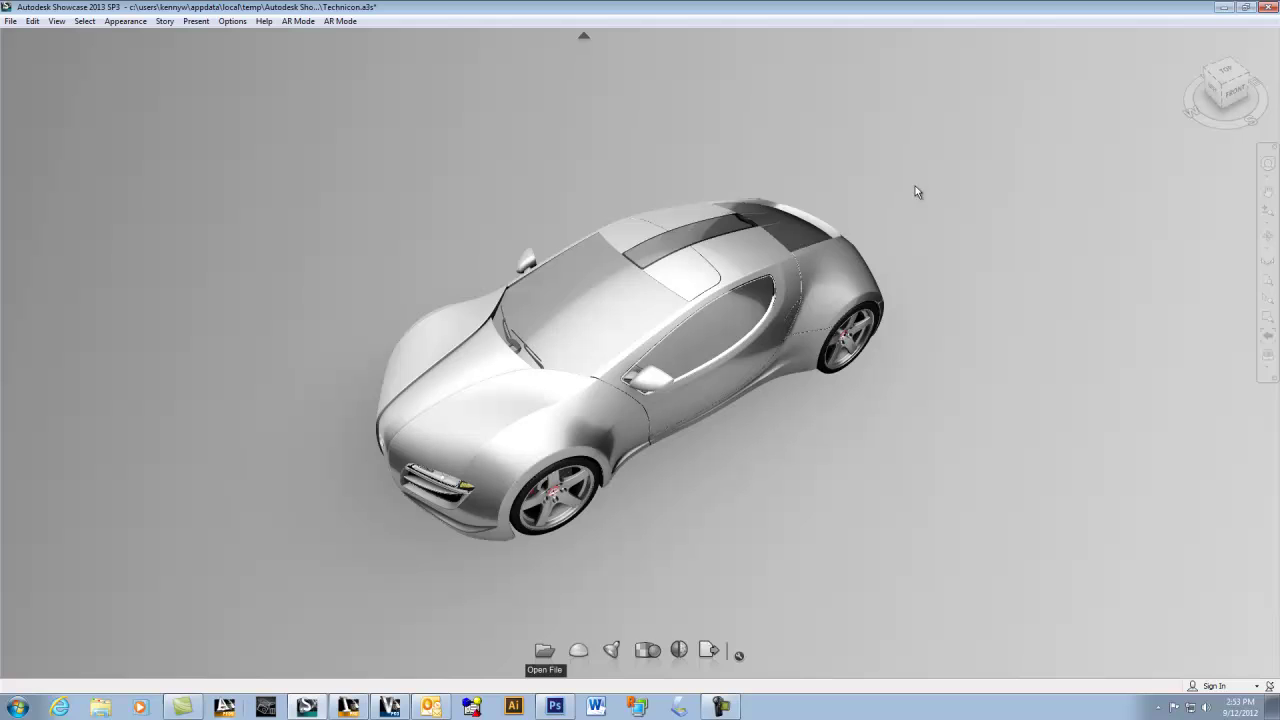
{"action": "left_click", "coordinate": [341, 21]}
{"action": "left_click", "coordinate": [352, 175]}
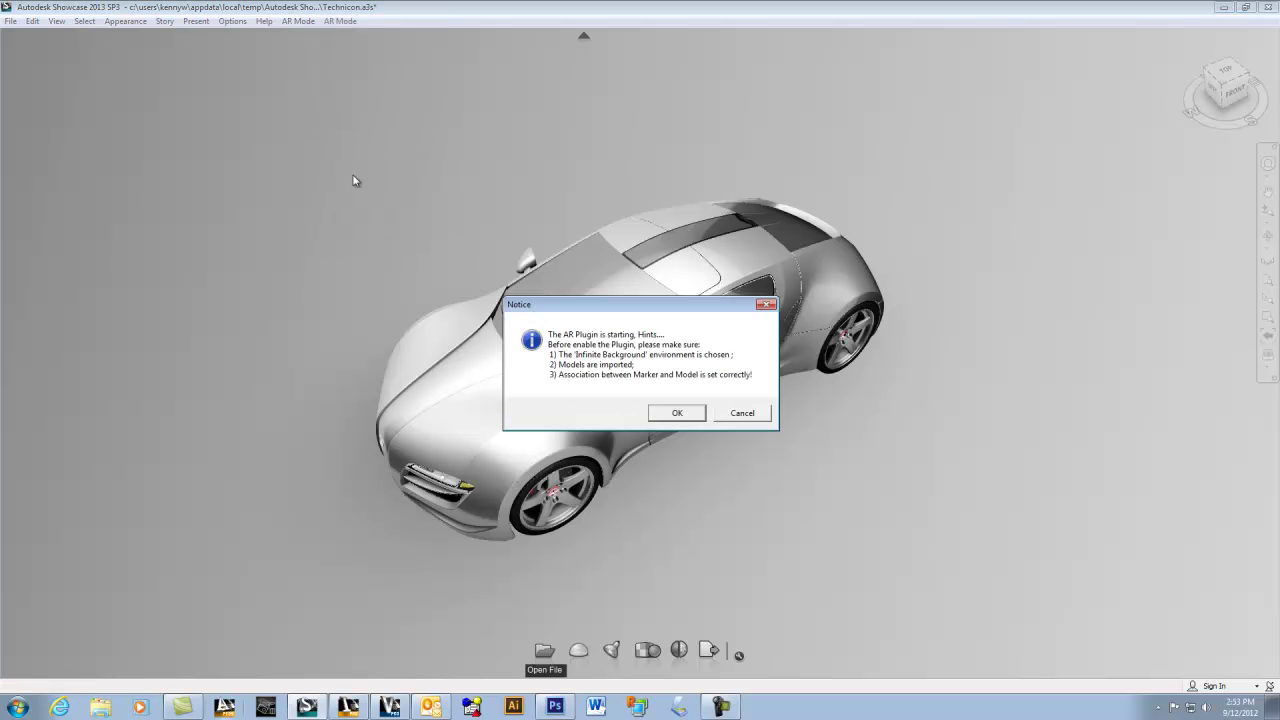
{"action": "left_click", "coordinate": [677, 414]}
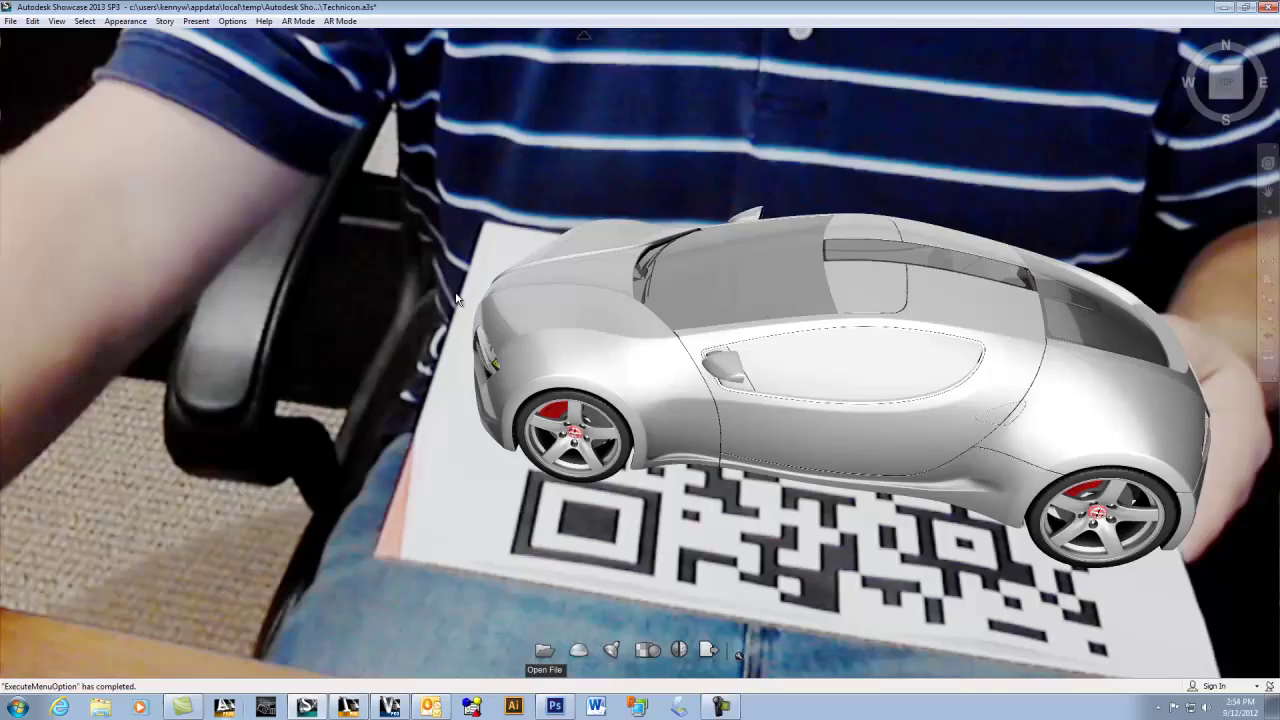
In Alternative Lineups, give the car the Grill2 grille after trying Grill3
{"action": "key", "text": "a"}
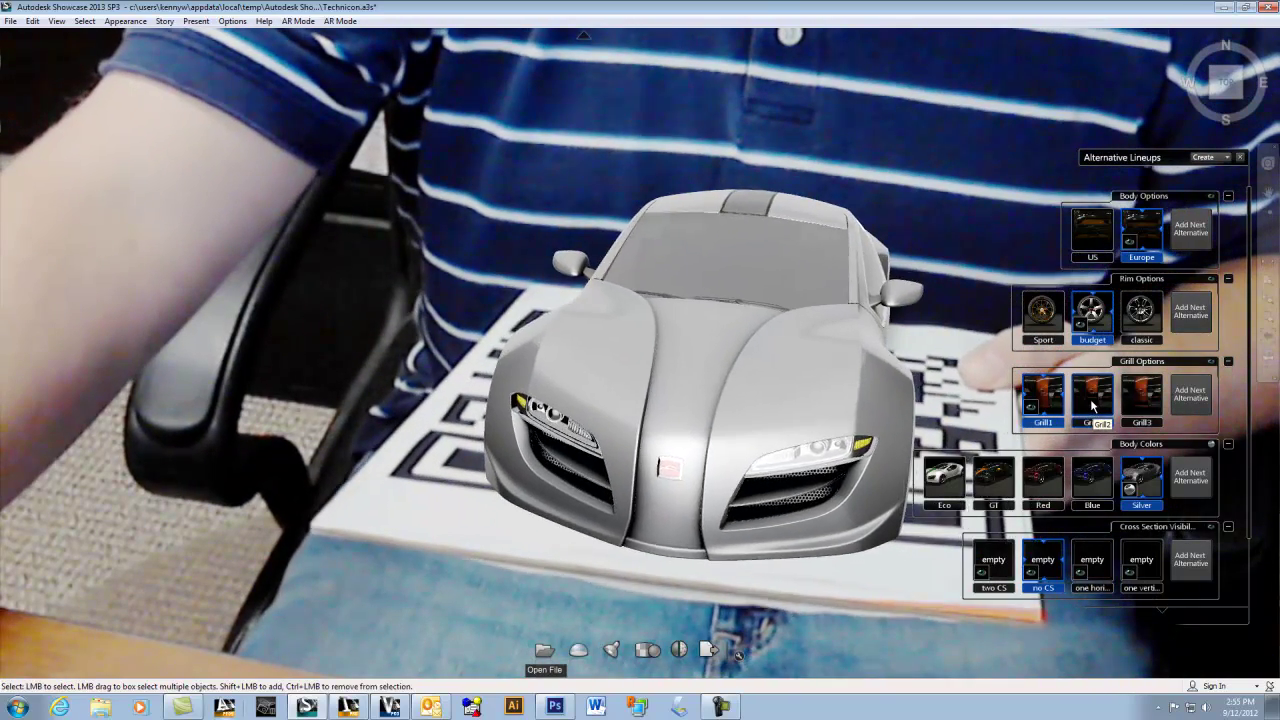
{"action": "left_click", "coordinate": [1093, 405]}
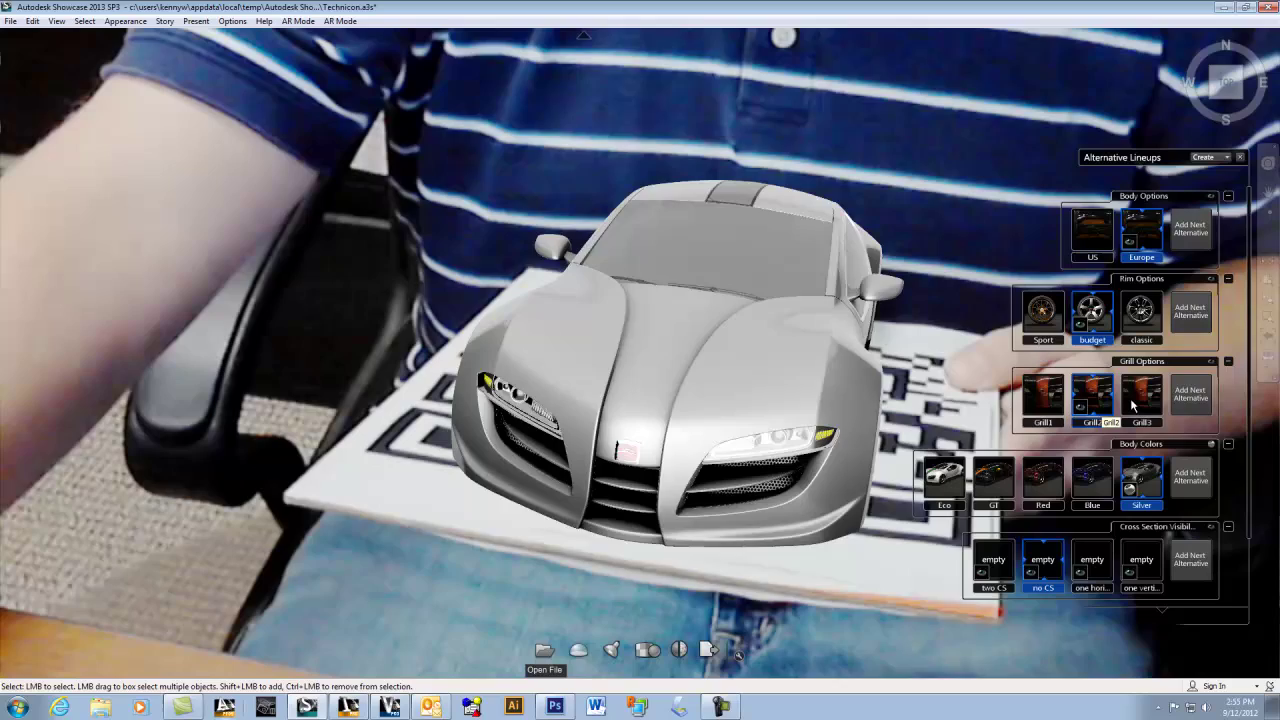
{"action": "left_click", "coordinate": [1138, 404]}
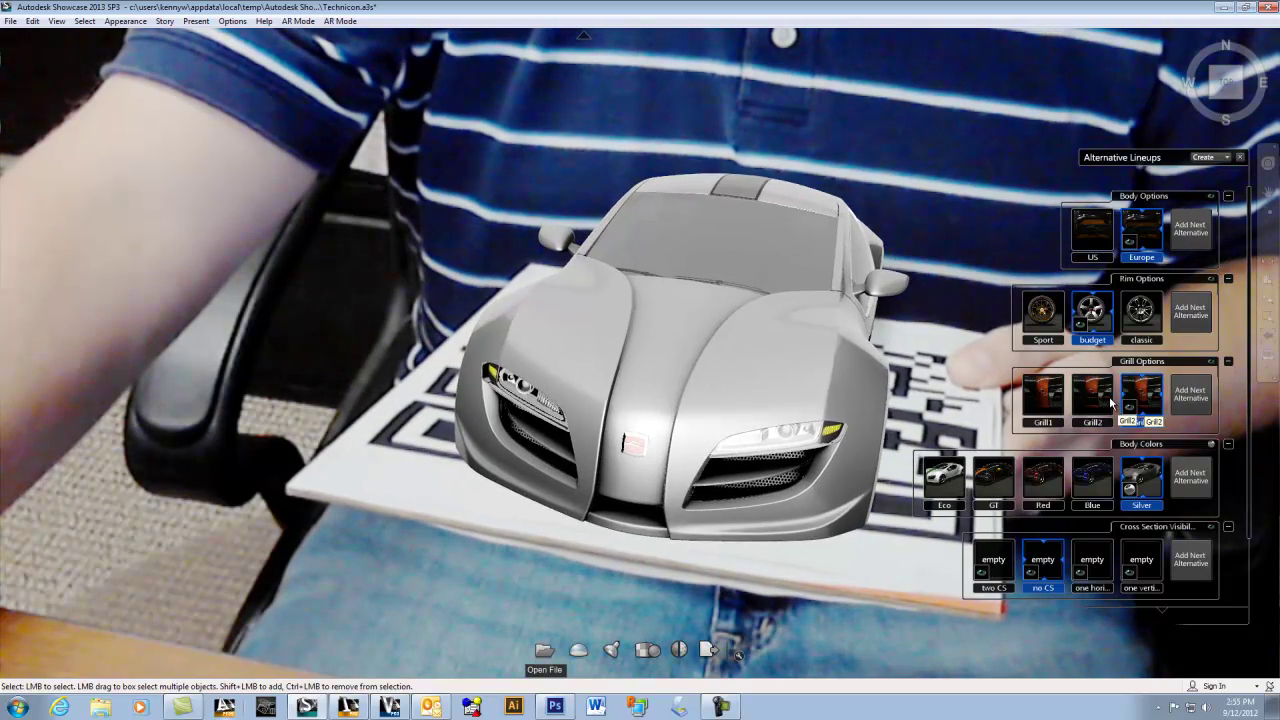
{"action": "left_click", "coordinate": [1097, 402]}
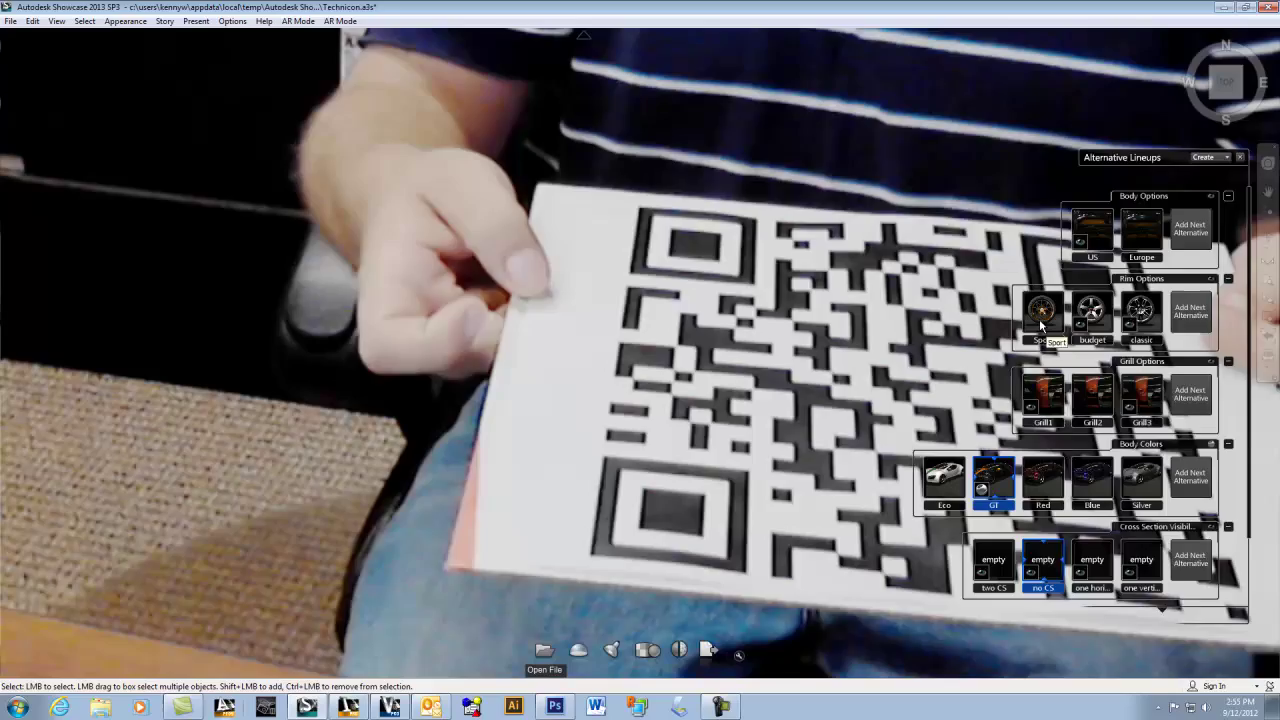
Paint the car body Blue and fit the classic rims instead of Sport
{"action": "left_click", "coordinate": [1040, 325]}
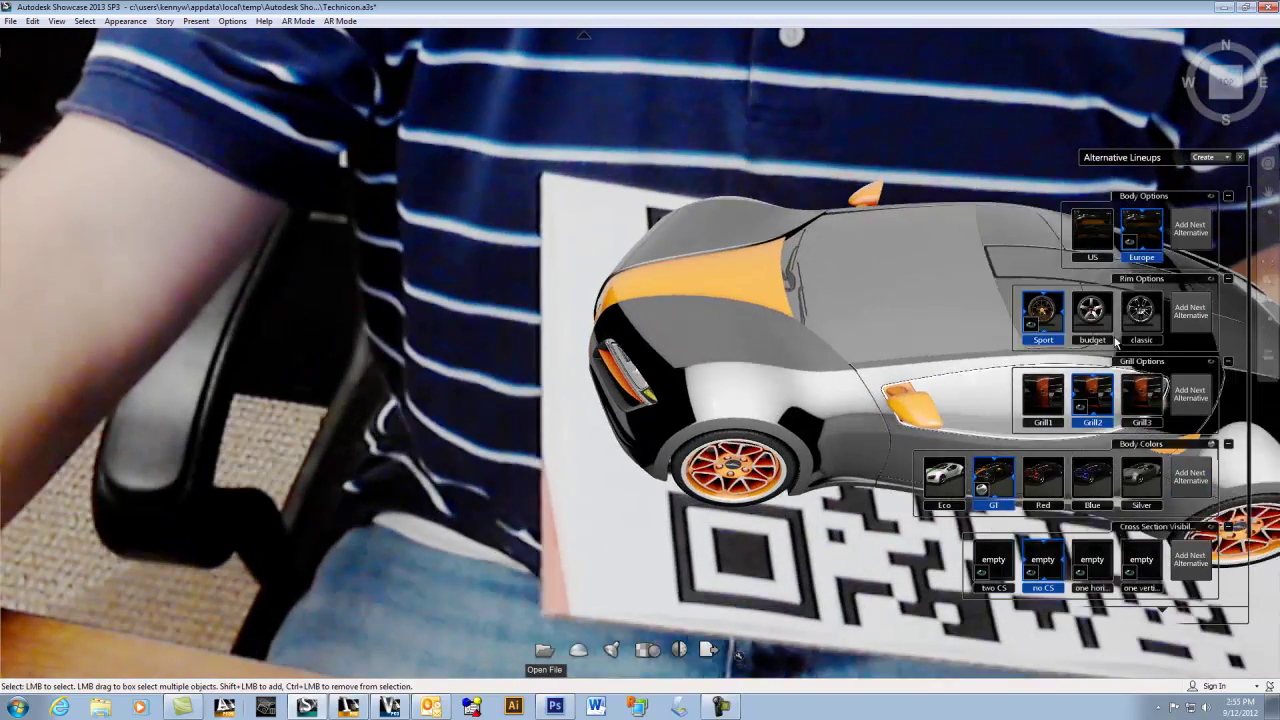
{"action": "left_click", "coordinate": [1092, 478]}
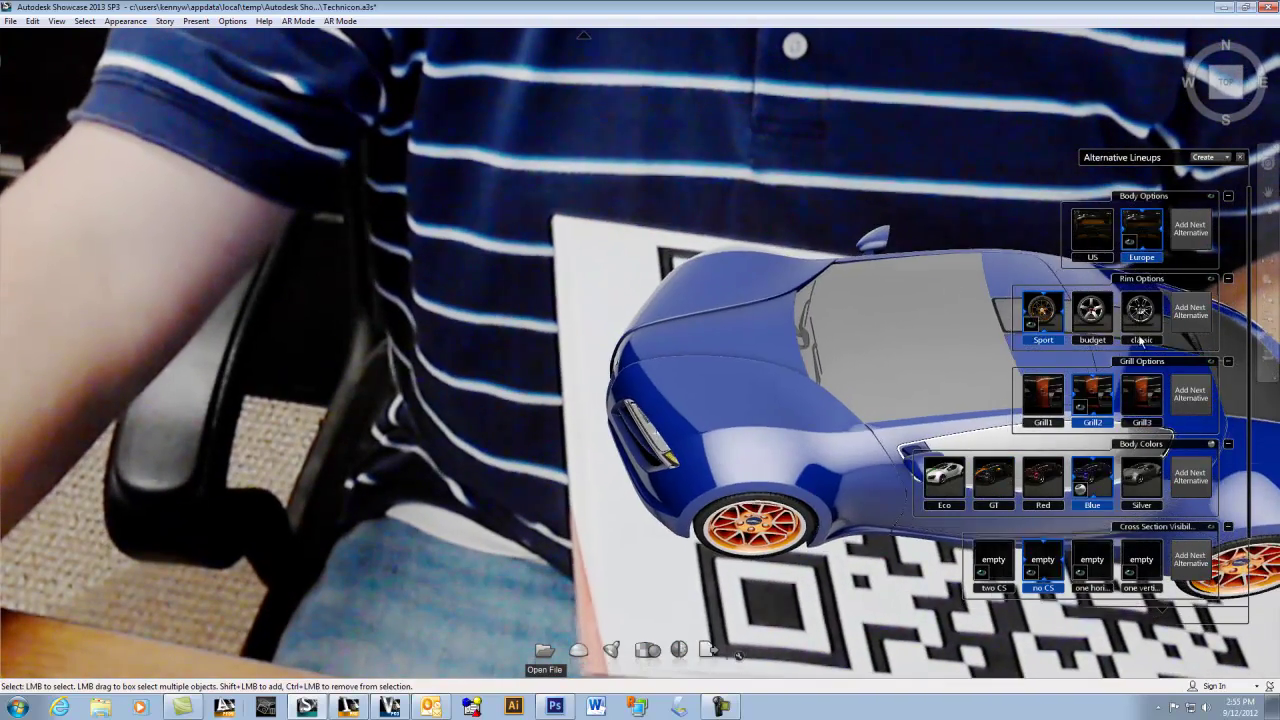
{"action": "left_click", "coordinate": [1145, 314]}
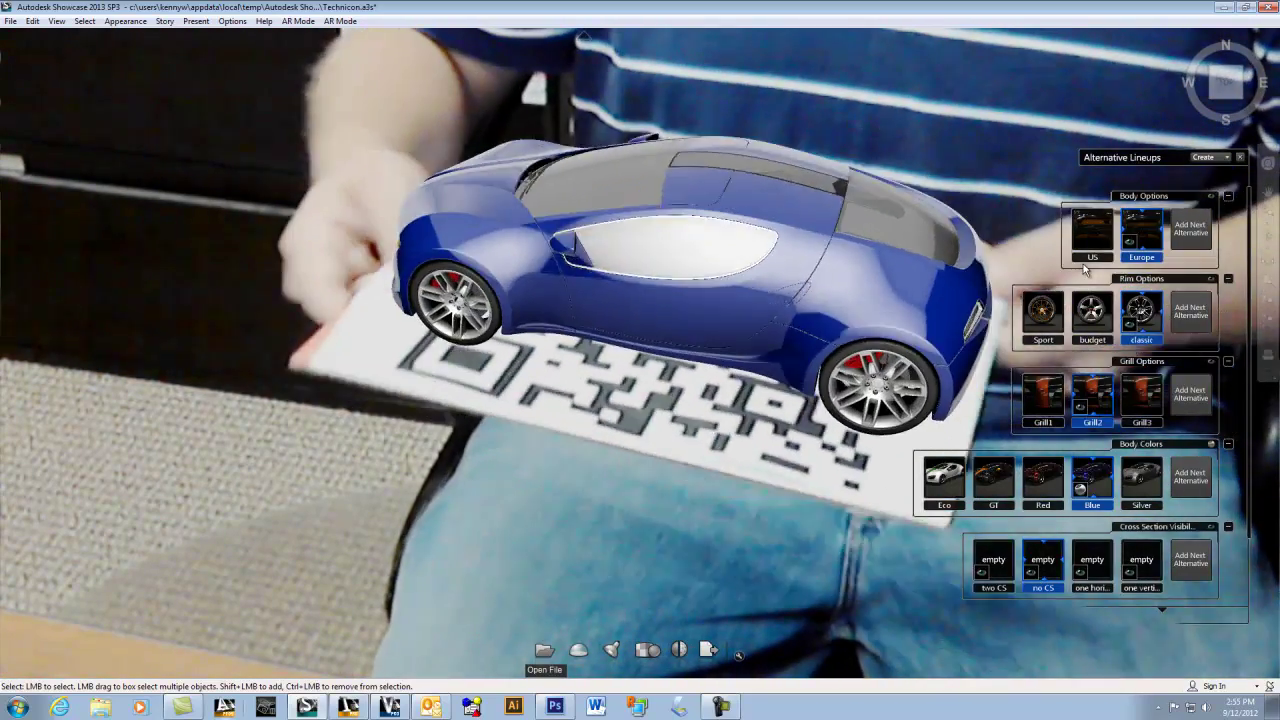
{"action": "left_click", "coordinate": [1084, 262]}
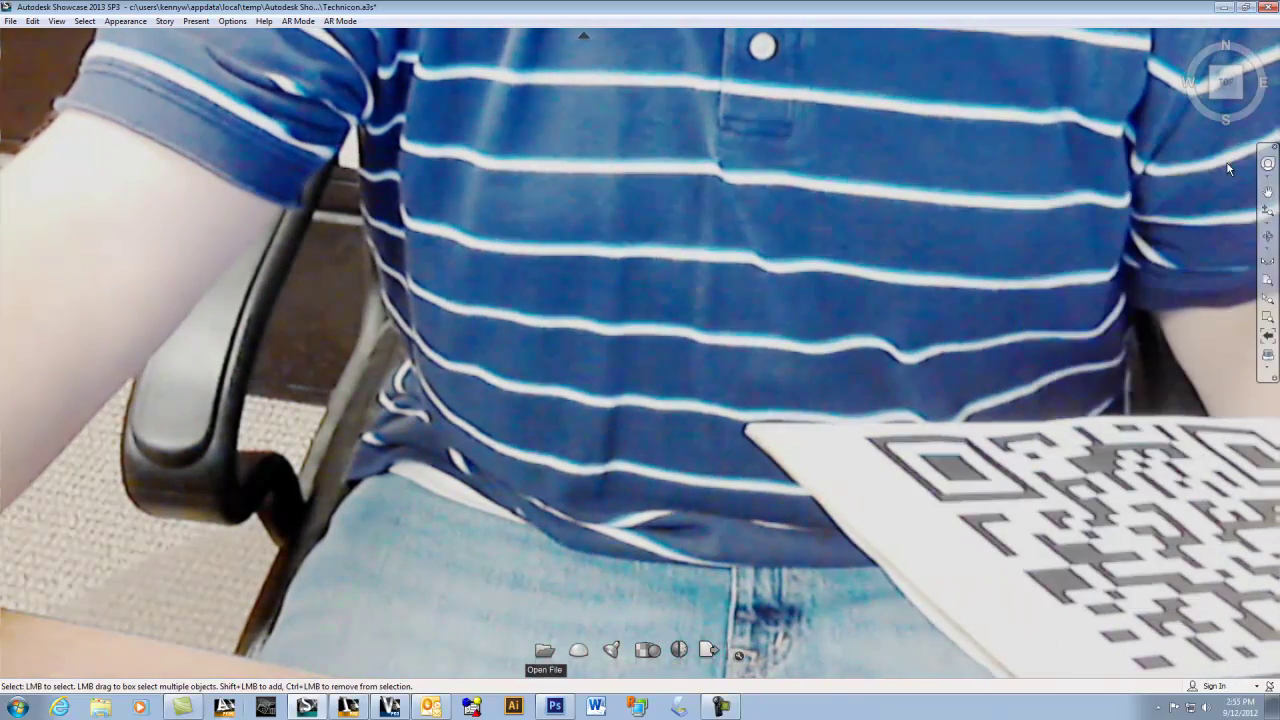
Turn AR mode off and orbit to an angled view of the car
{"action": "left_click", "coordinate": [340, 21]}
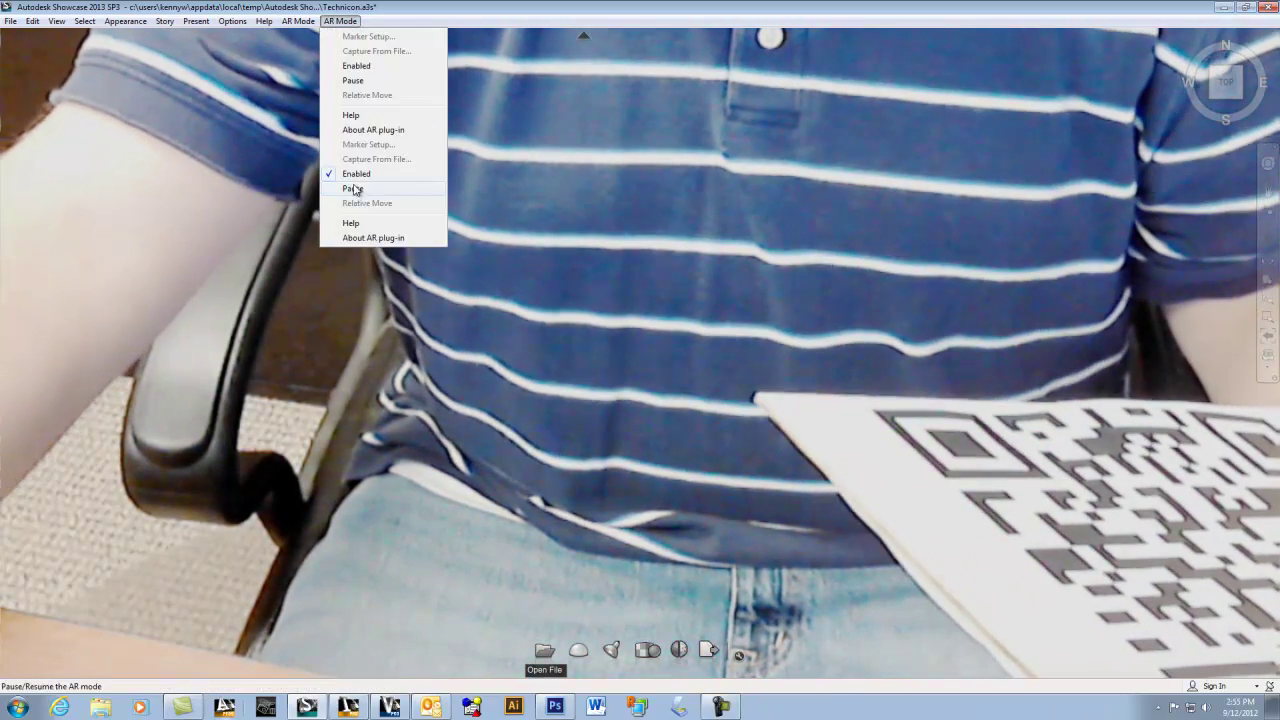
{"action": "left_click", "coordinate": [361, 176]}
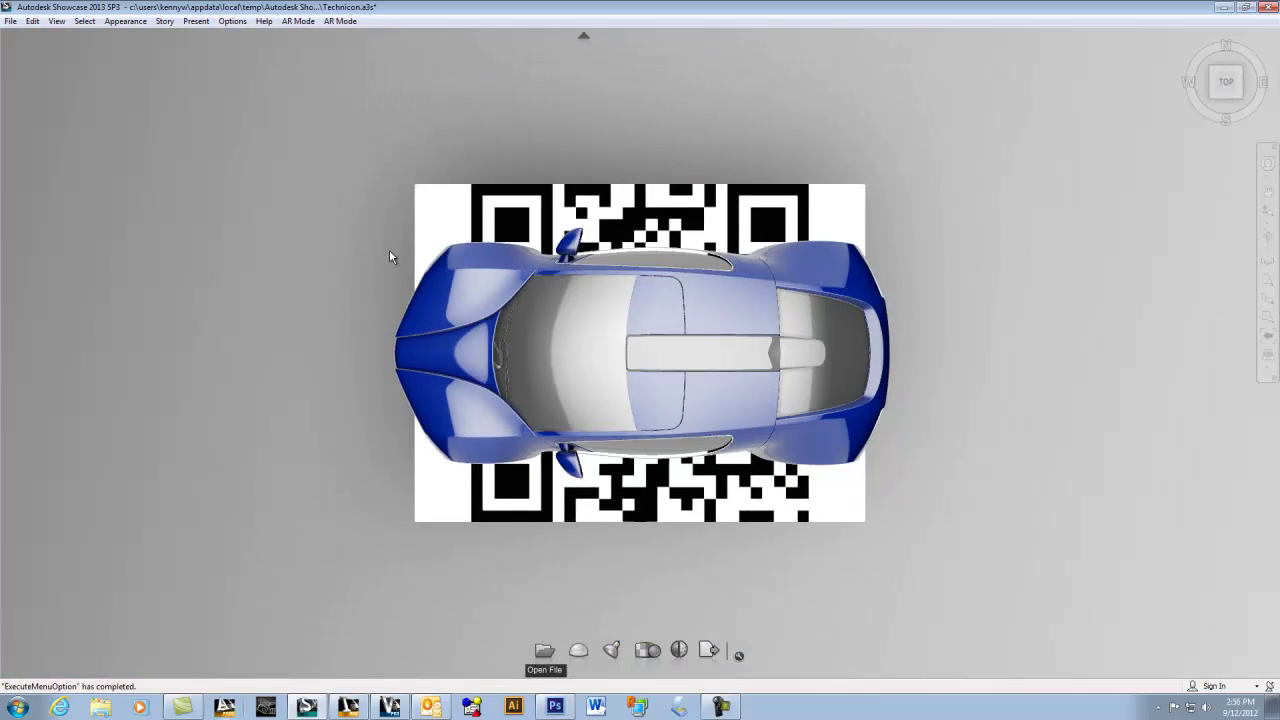
{"action": "left_click_drag", "start_coordinate": [789, 324], "coordinate": [1026, 384]}
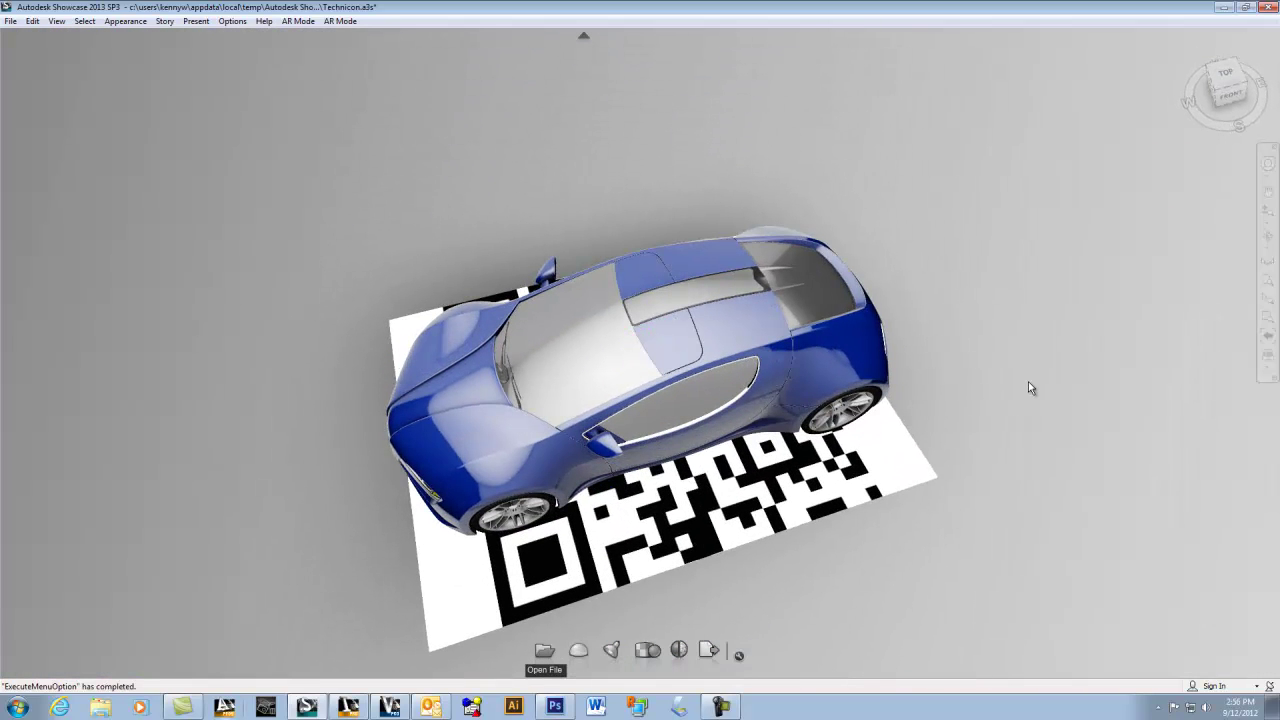
With the Organizer list open, move the car upward above the QR-marker plane
{"action": "key", "text": "o"}
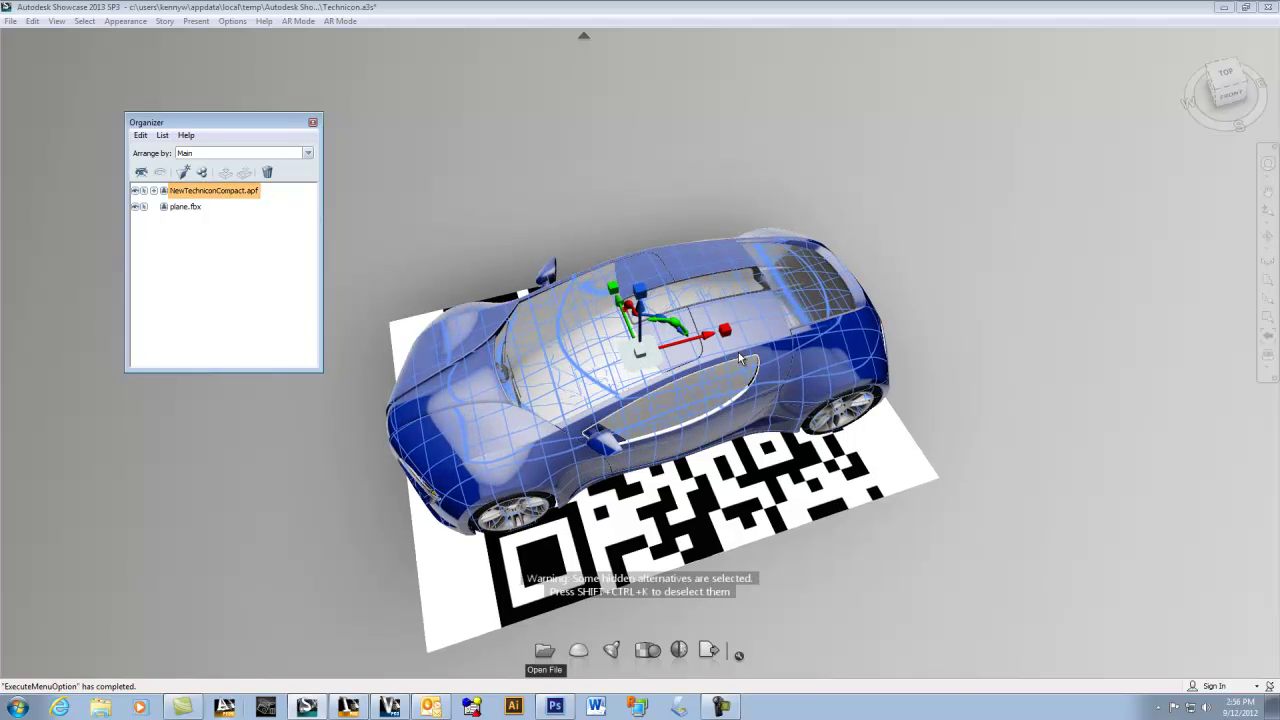
{"action": "left_click_drag", "start_coordinate": [740, 358], "coordinate": [686, 158]}
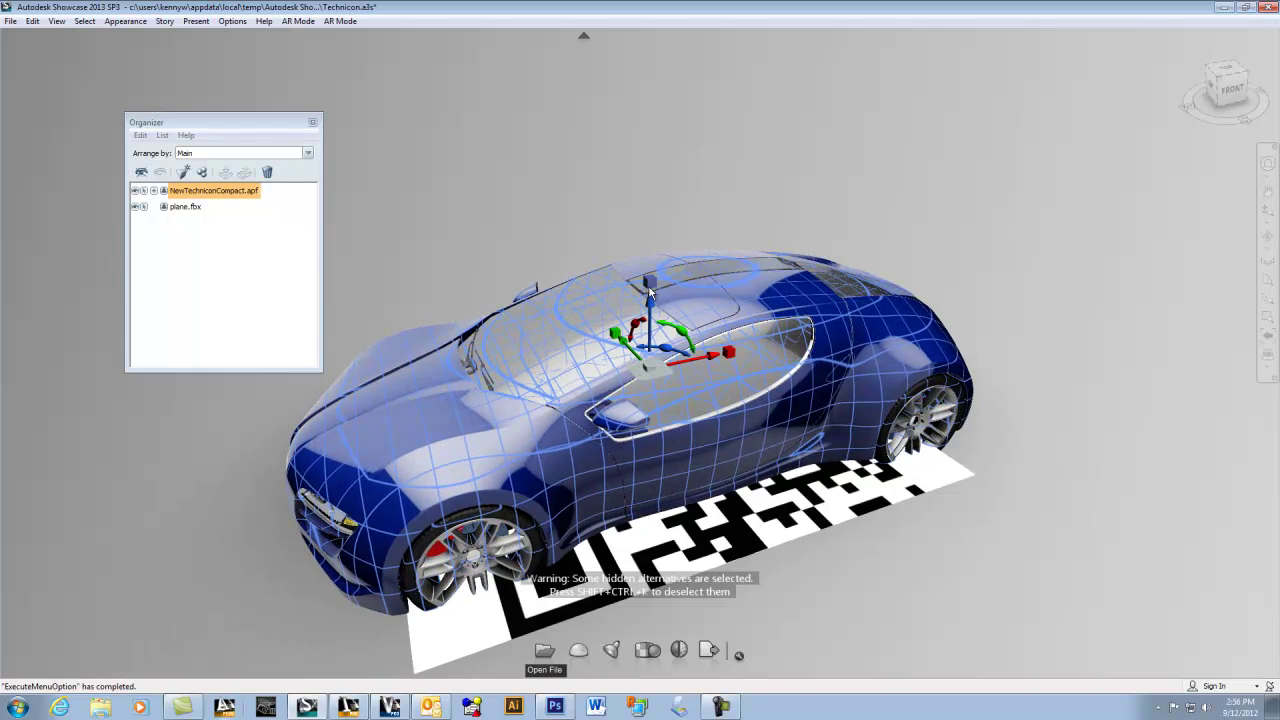
{"action": "left_click_drag", "start_coordinate": [648, 305], "coordinate": [650, 285]}
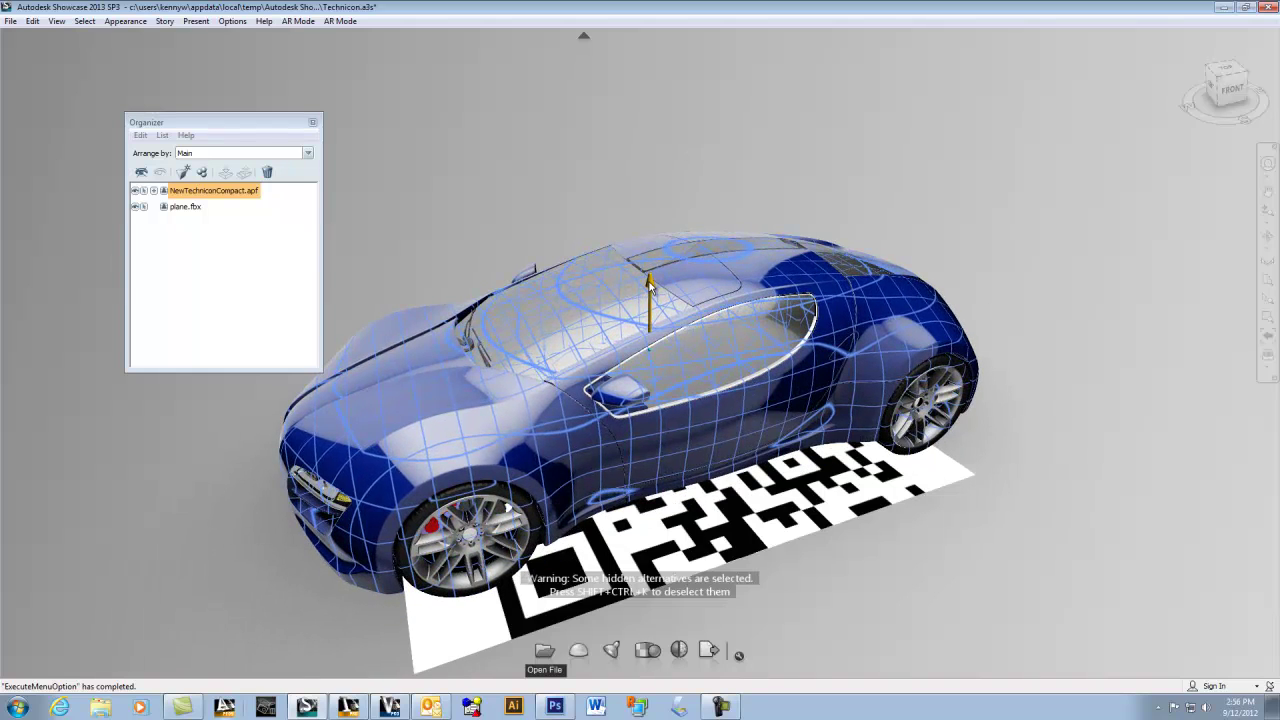
{"action": "left_click", "coordinate": [1130, 390]}
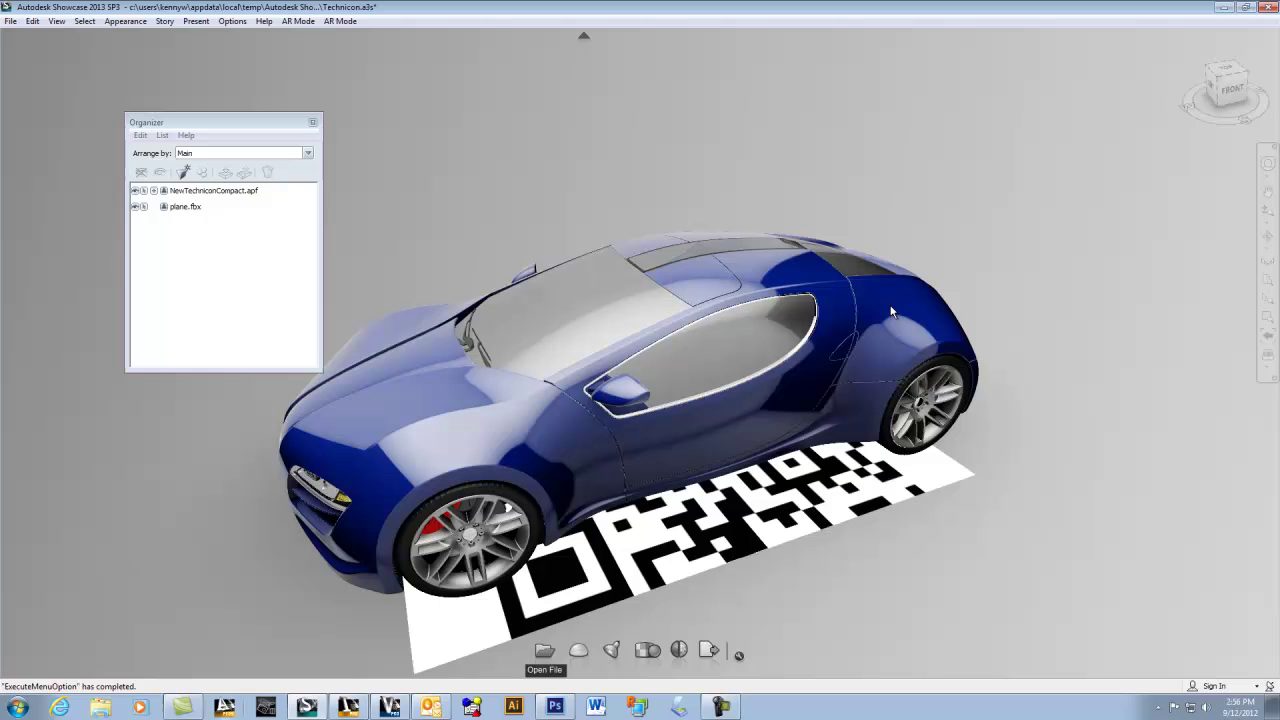
{"action": "left_click", "coordinate": [534, 381]}
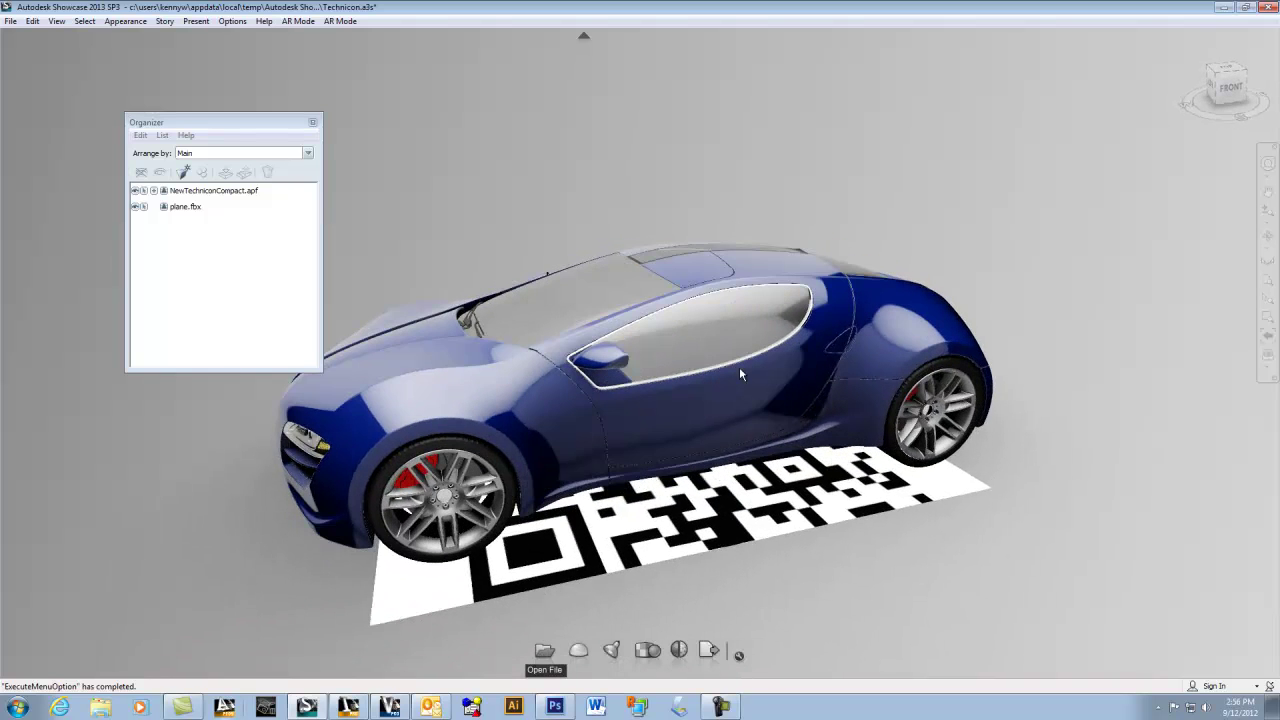
{"action": "left_click", "coordinate": [312, 121]}
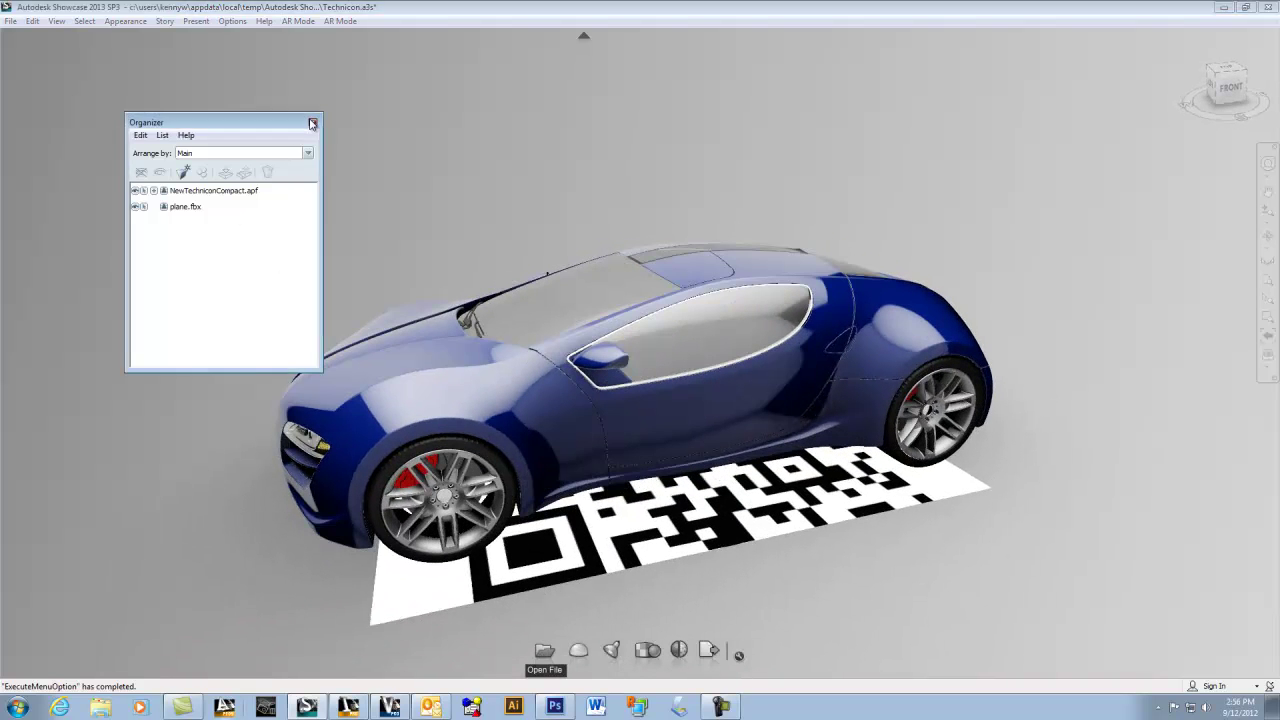
Re-enable AR mode and confirm the AR plug-in notice with OK
{"action": "left_click", "coordinate": [340, 21]}
{"action": "left_click", "coordinate": [367, 174]}
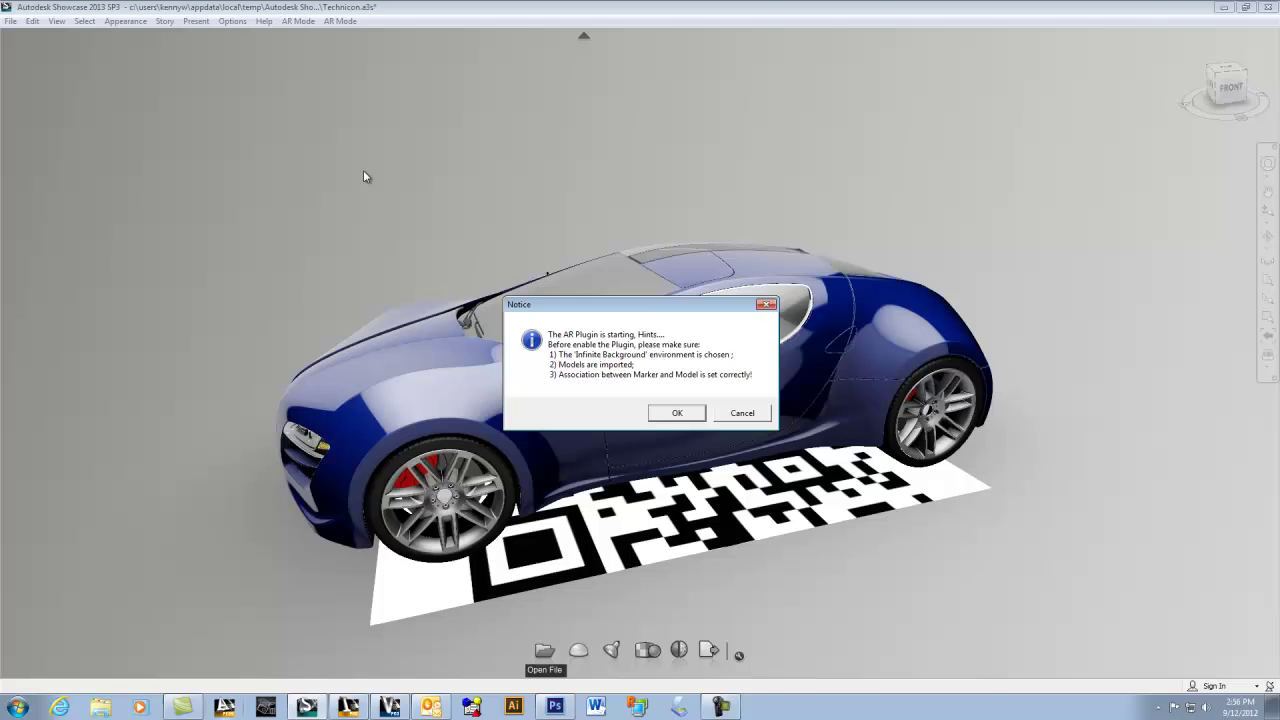
{"action": "left_click", "coordinate": [676, 413]}
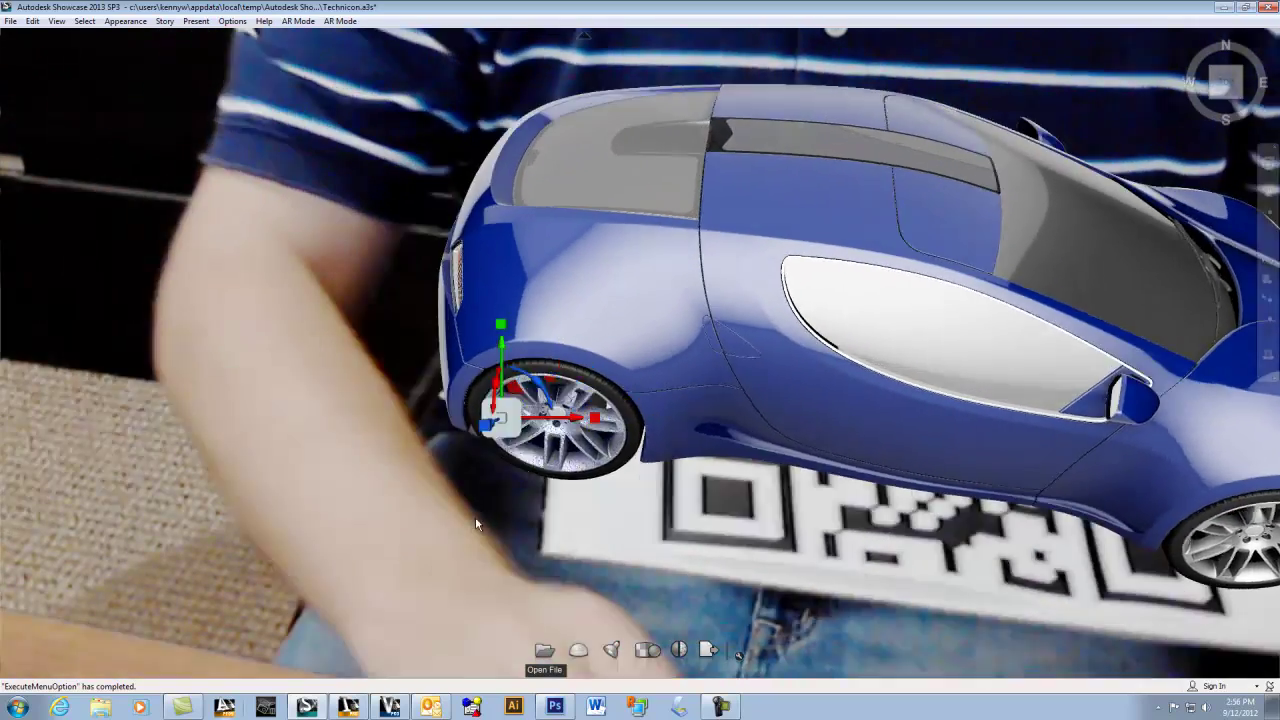
Apply the Toon Color abstract visual style to the AR scene
{"action": "key", "text": "v"}
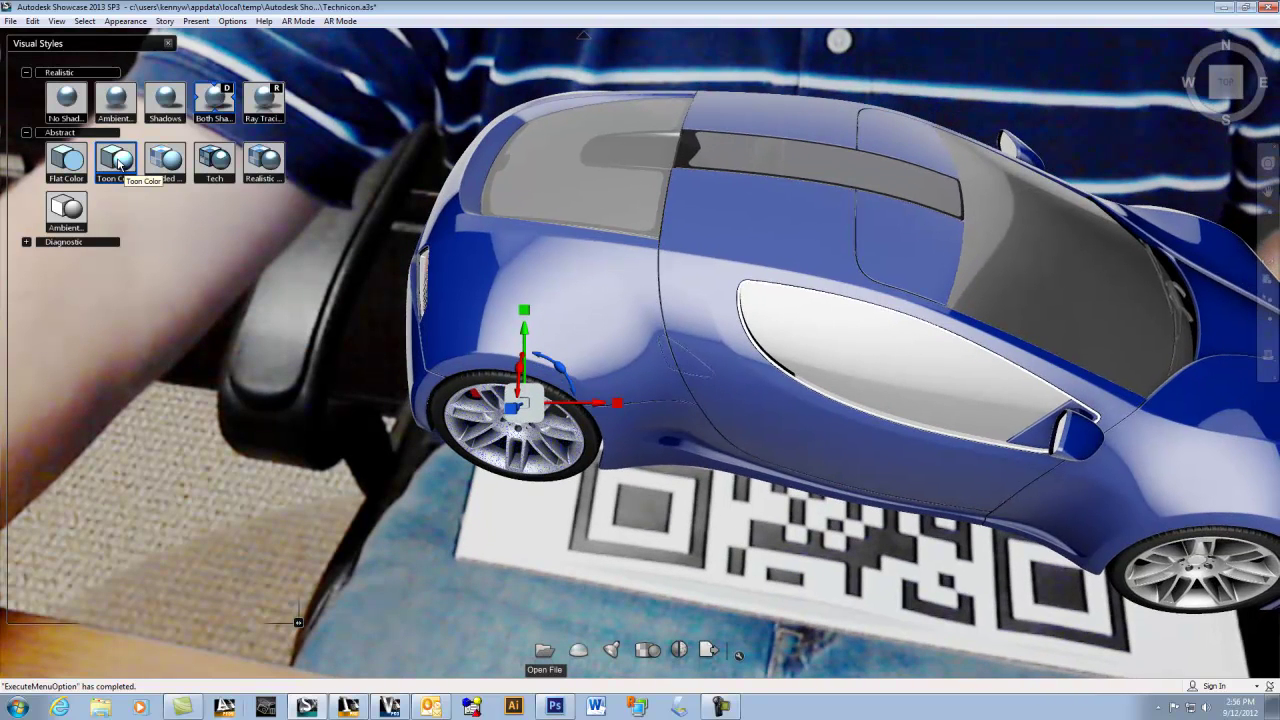
{"action": "left_click", "coordinate": [116, 160]}
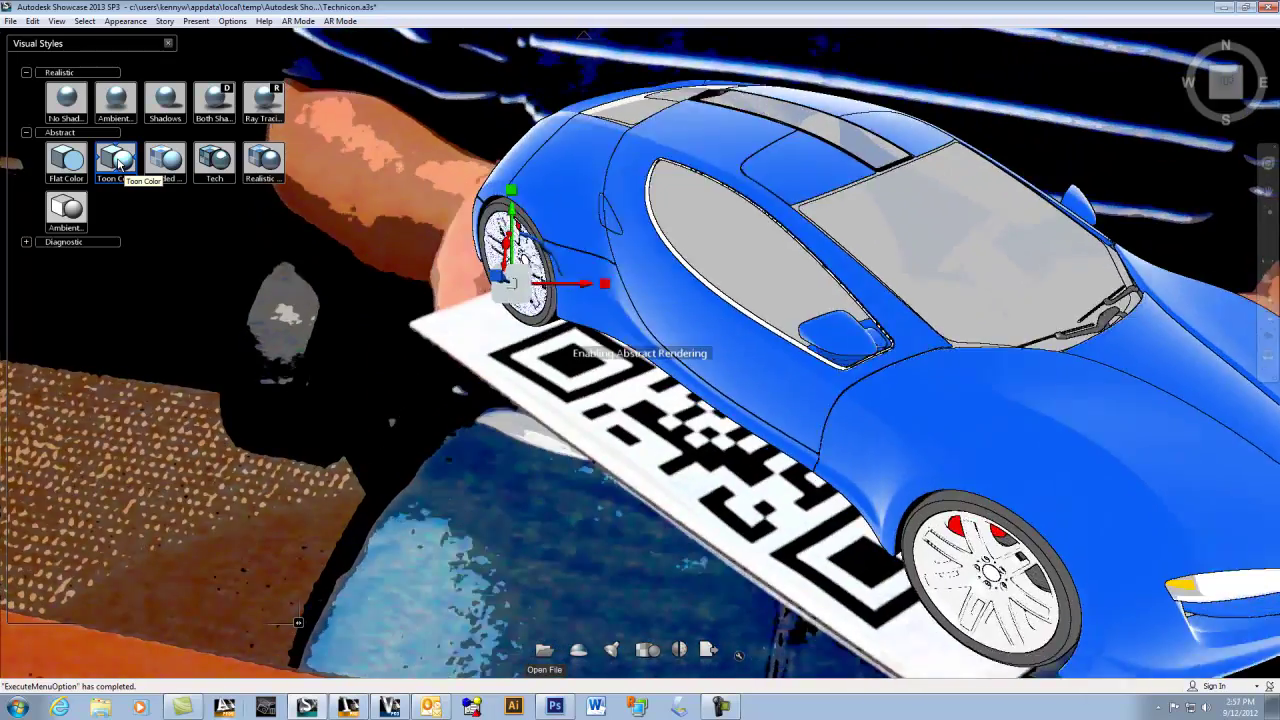